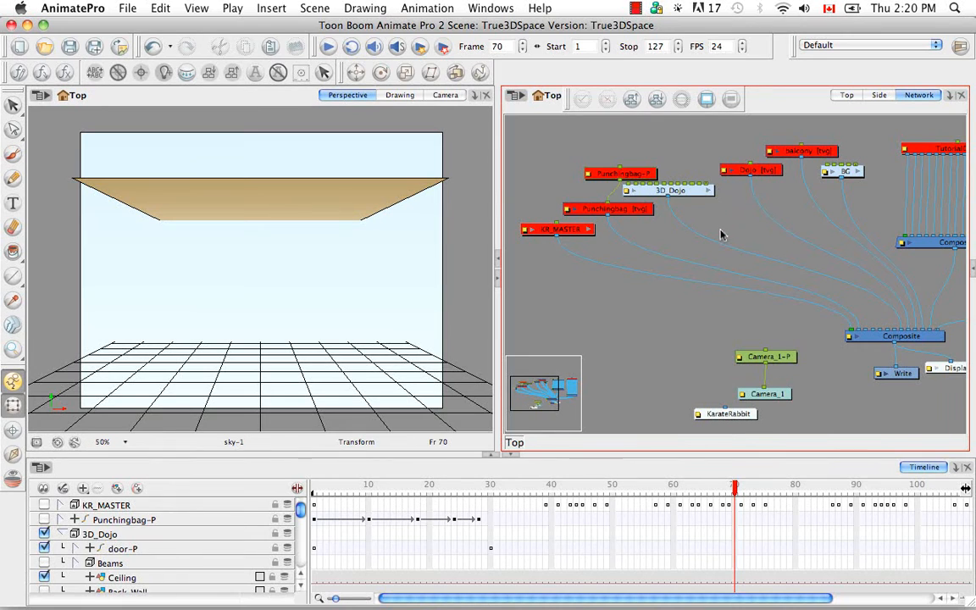
Open the 3D_Dojo group's network and show the layer properties of its Composite_3 module
left_click(454, 274)
key("alt+super")
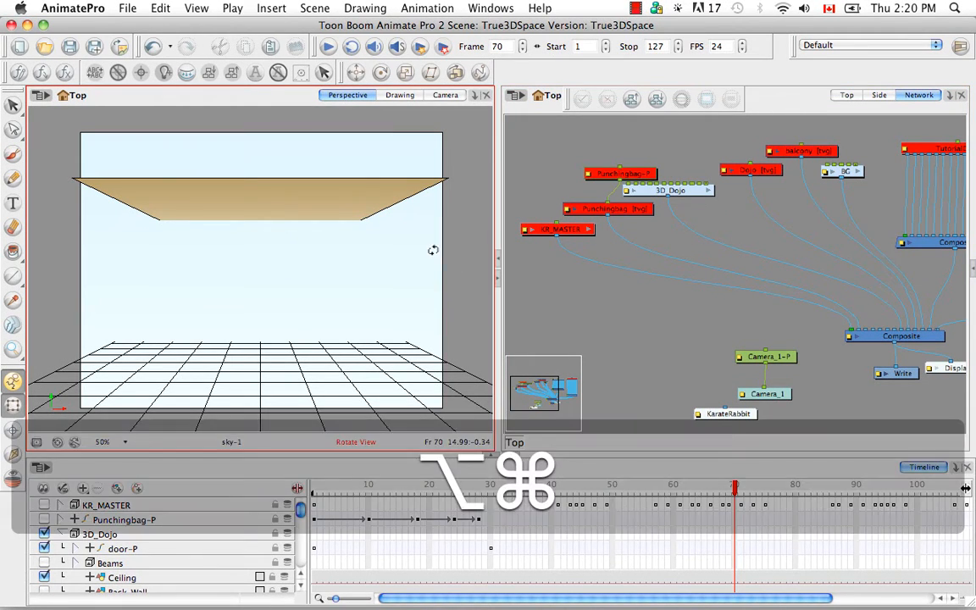
left_click_drag(386, 258, 191, 349)
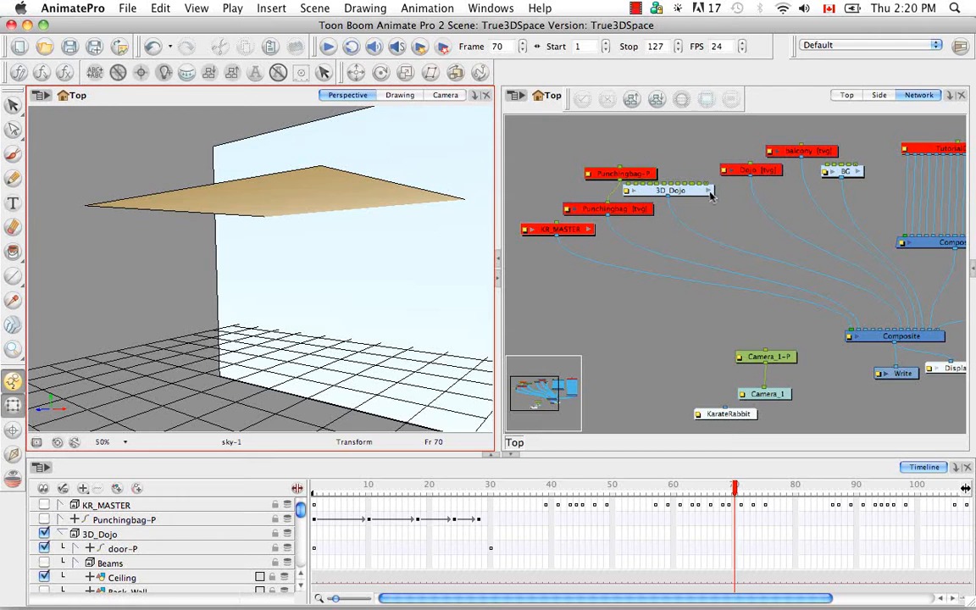
left_click(708, 192)
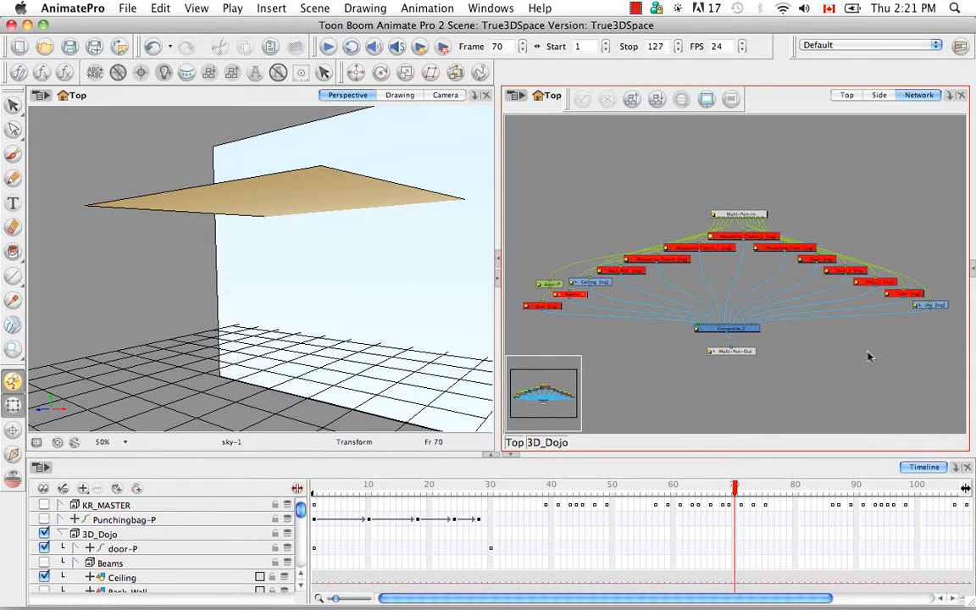
left_click(973, 271)
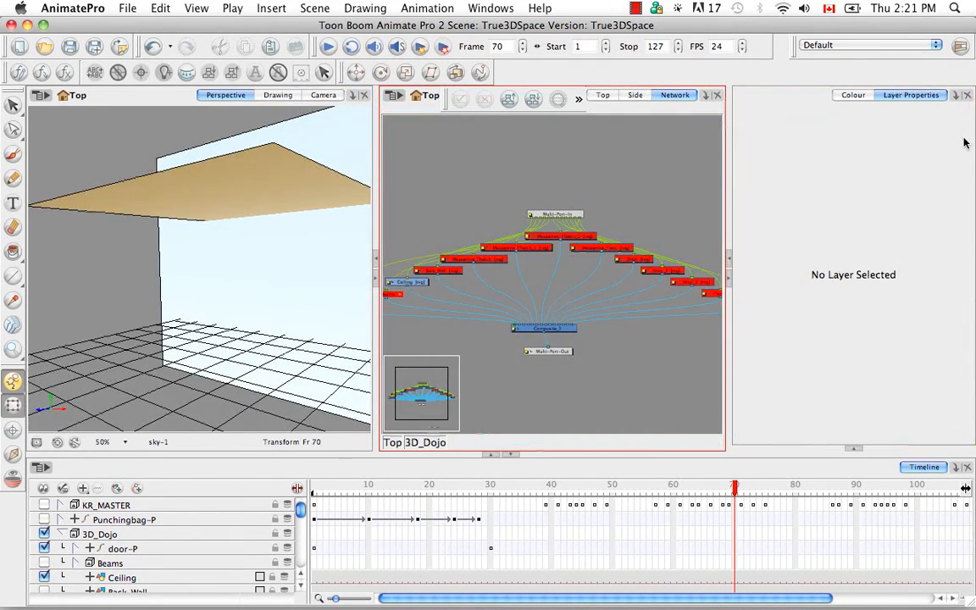
left_click(517, 329)
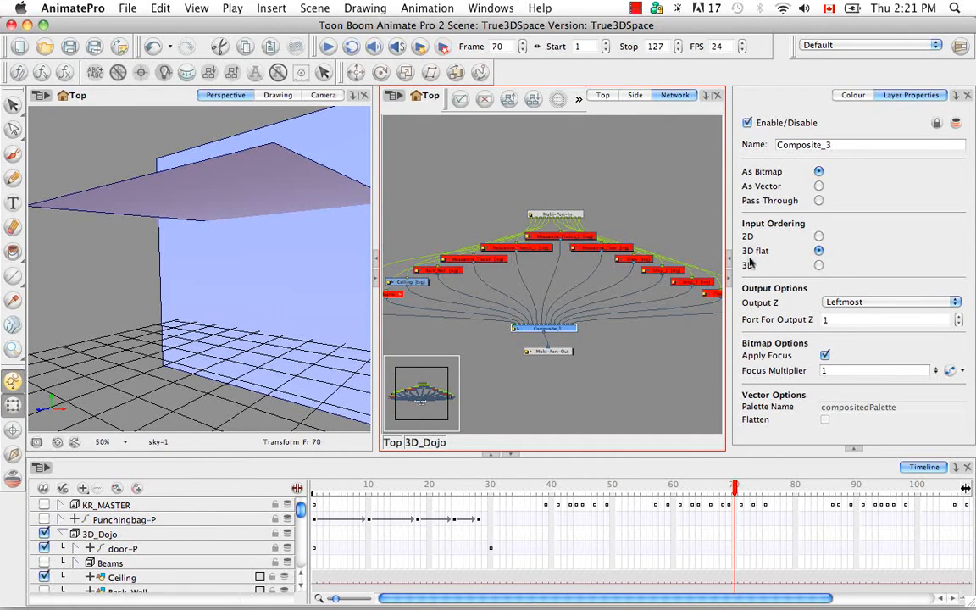
Set Composite_3's input ordering to 2D and show the scene in the camera view
left_click(820, 237)
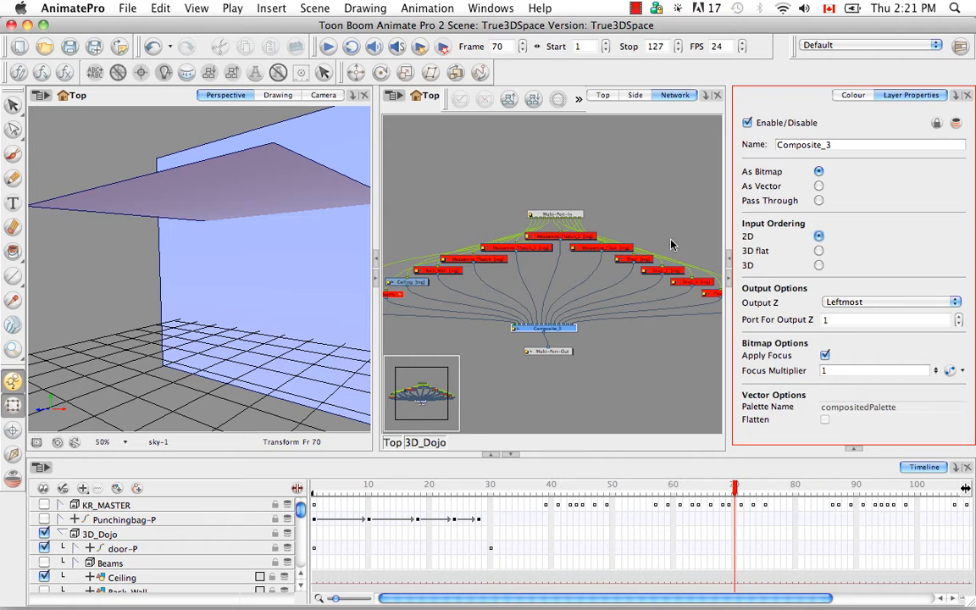
left_click(323, 95)
left_click(319, 341)
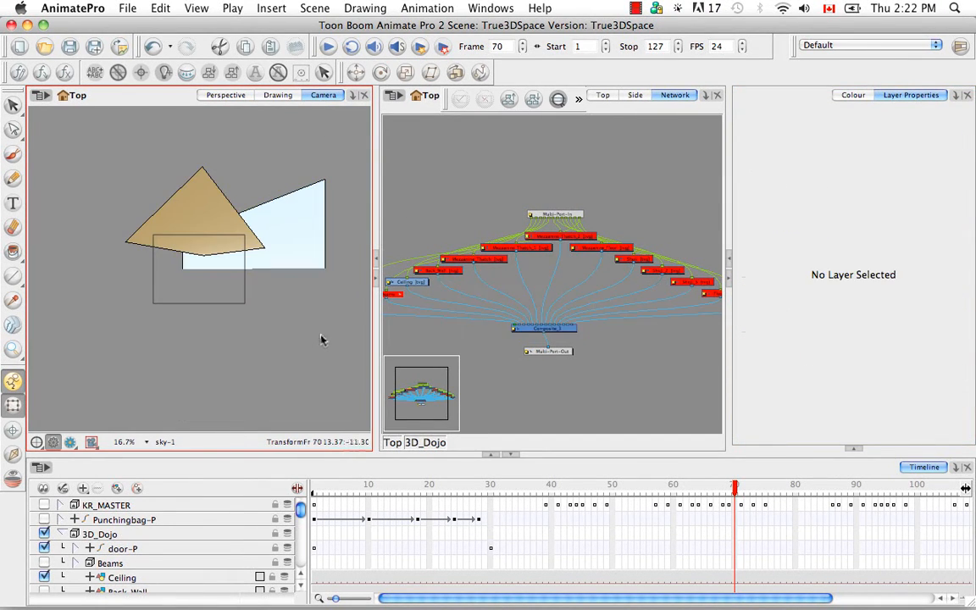
Compare the 3D flat and 2D input orderings on Composite_3, leaving it set to 3D flat
left_click(545, 328)
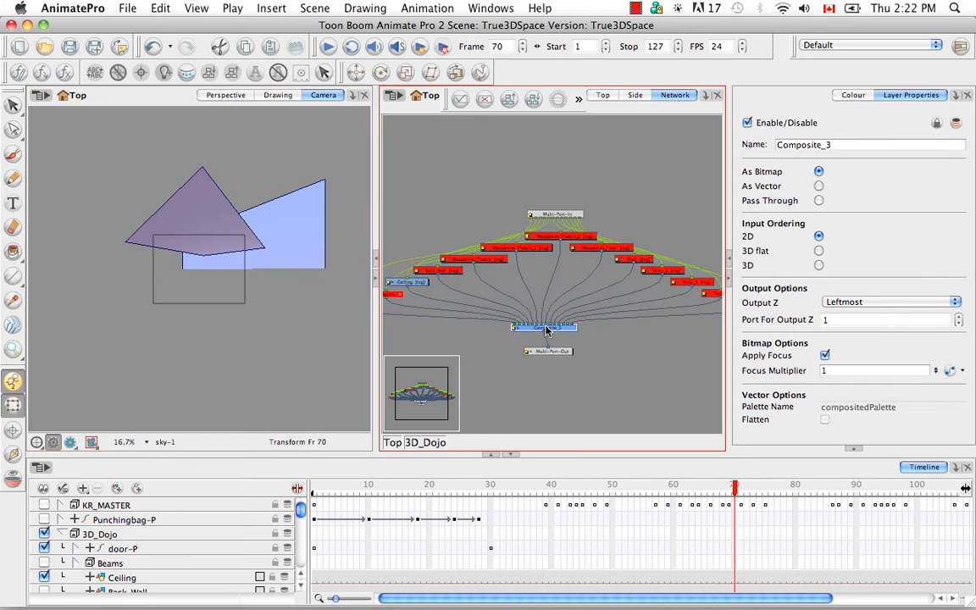
left_click(819, 252)
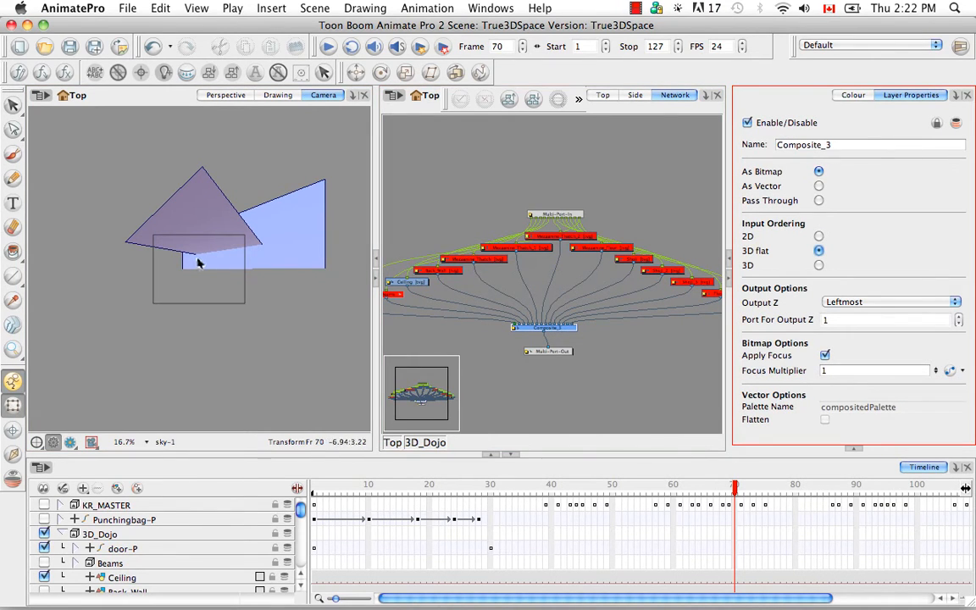
left_click(819, 236)
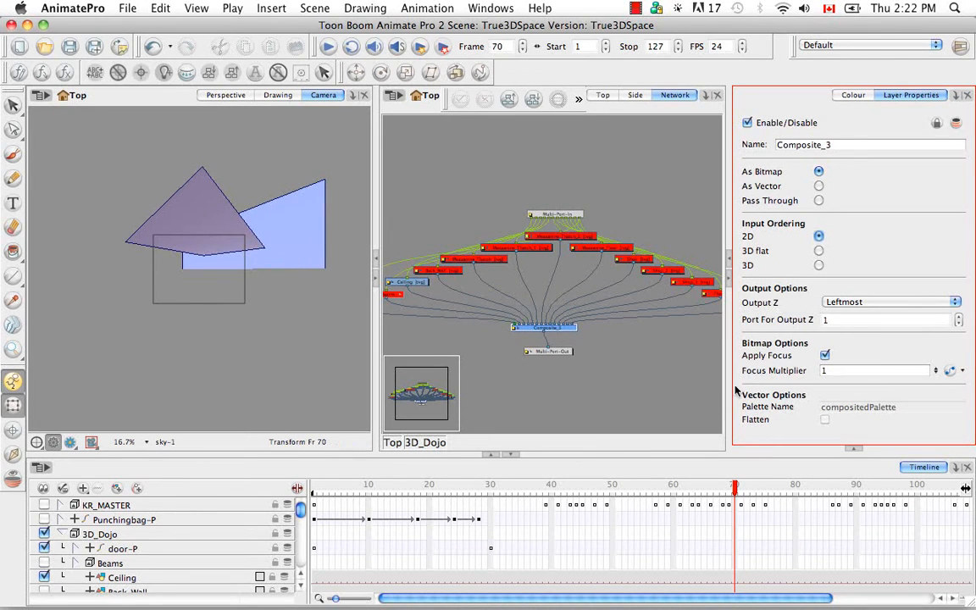
left_click(818, 252)
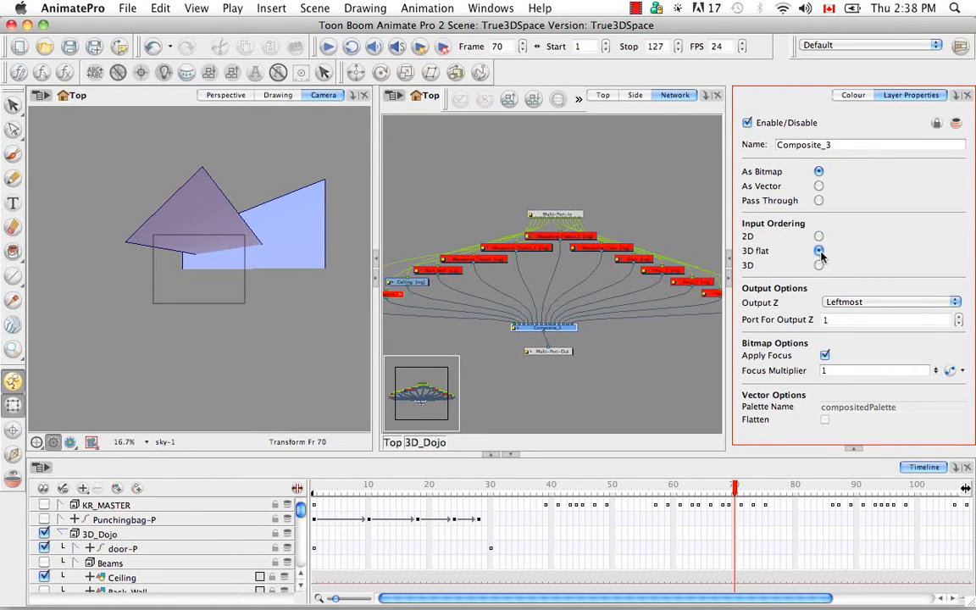
Return to the top-level network with nothing selected and enlarge the network view to full screen
left_click(395, 442)
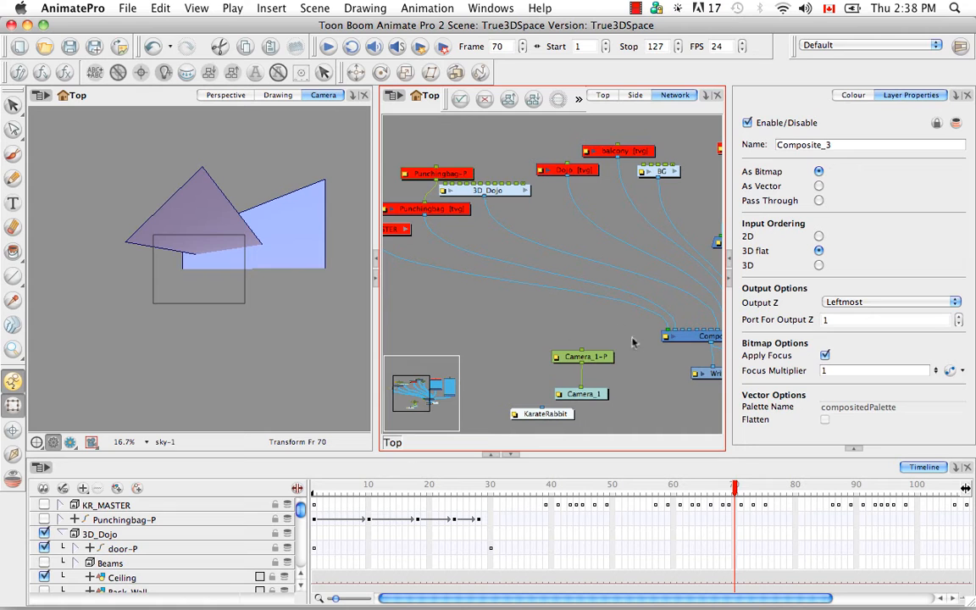
left_click(658, 387)
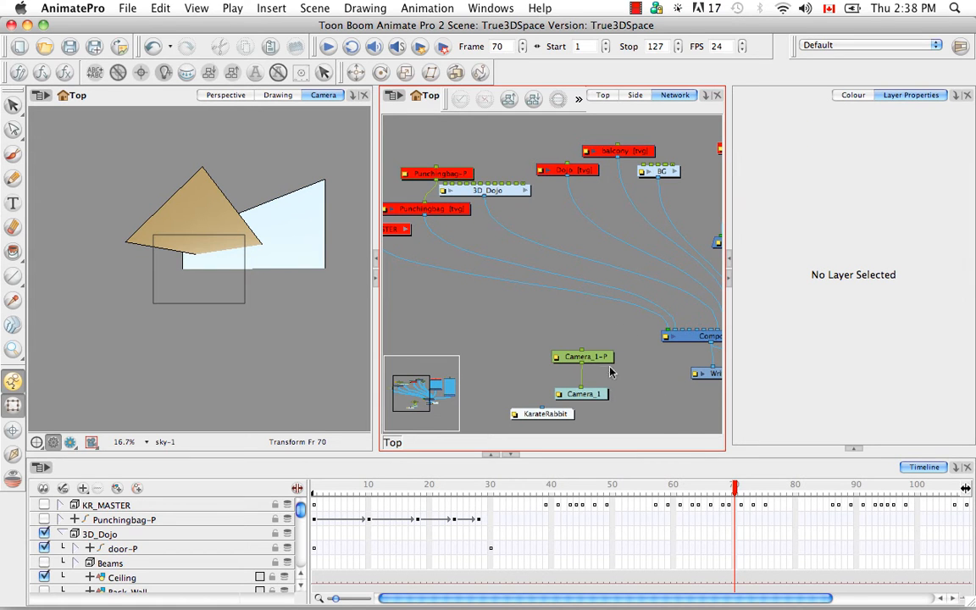
key("super+f")
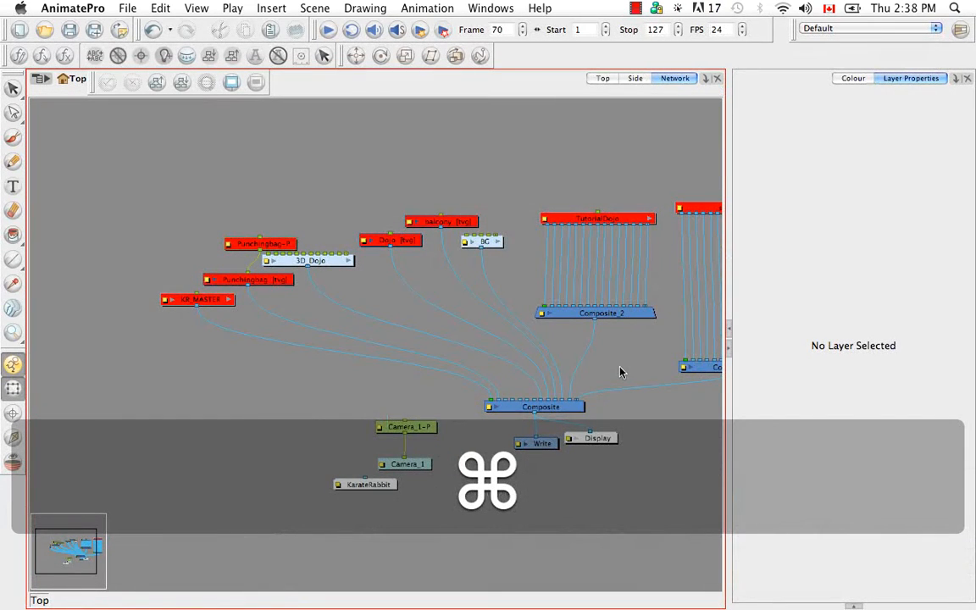
key("super+f")
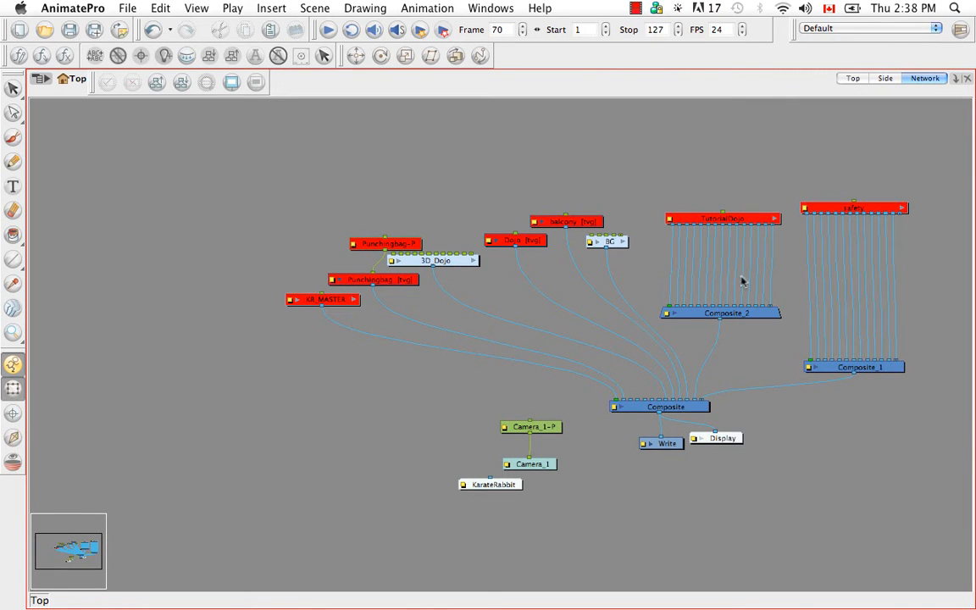
Set the Composite_2 module under TutorialDojo to As Bitmap
double_click(668, 316)
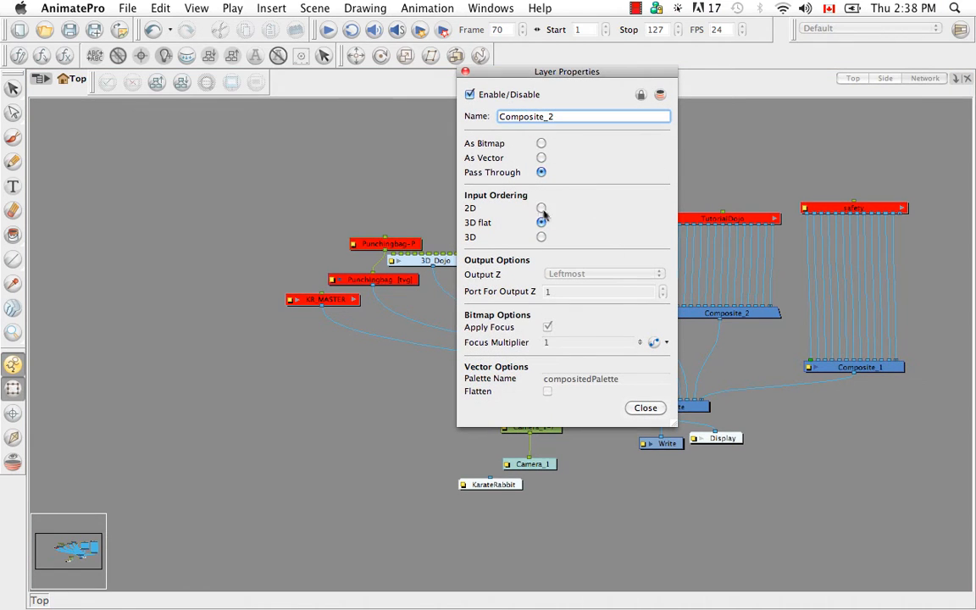
left_click(542, 143)
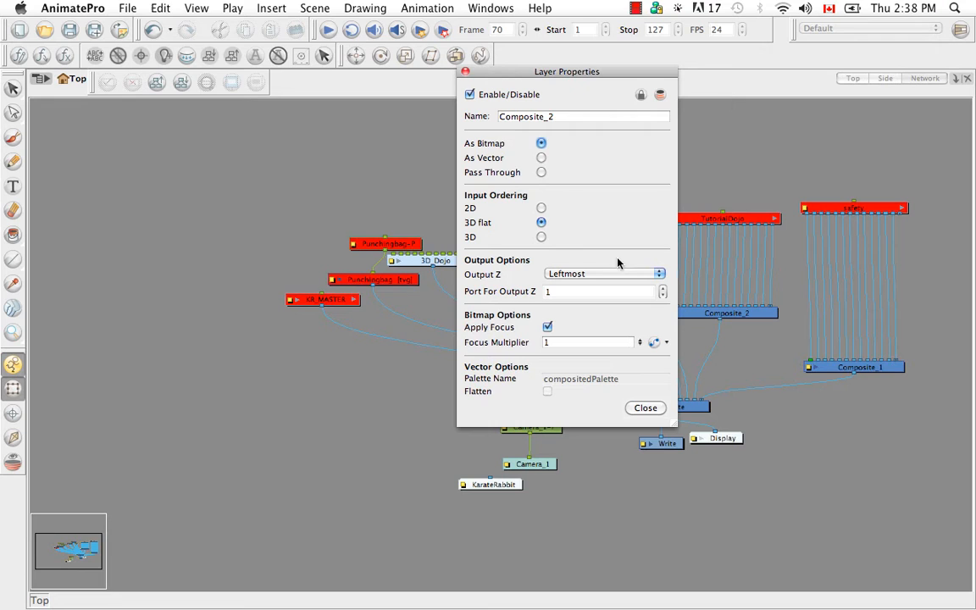
left_click(646, 408)
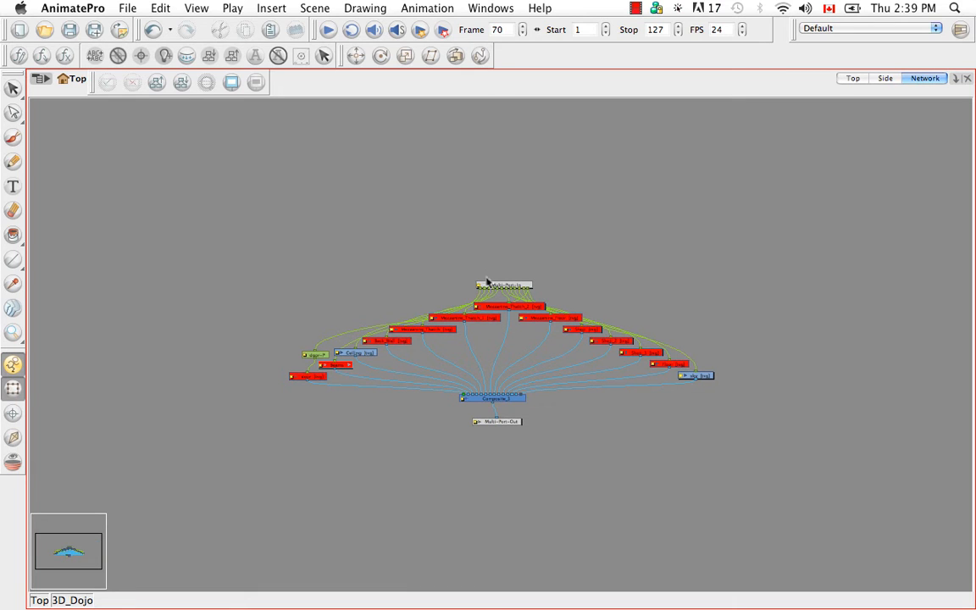
Set the Composite_3 module inside the 3D_Dojo group to Pass Through
key("super+equal")
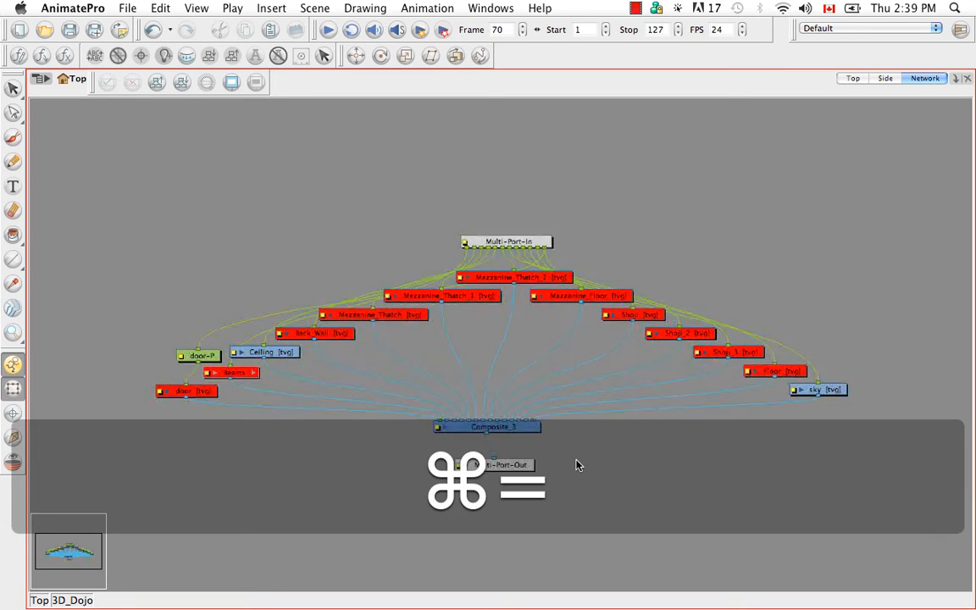
key("space")
left_click_drag(502, 372, 506, 334)
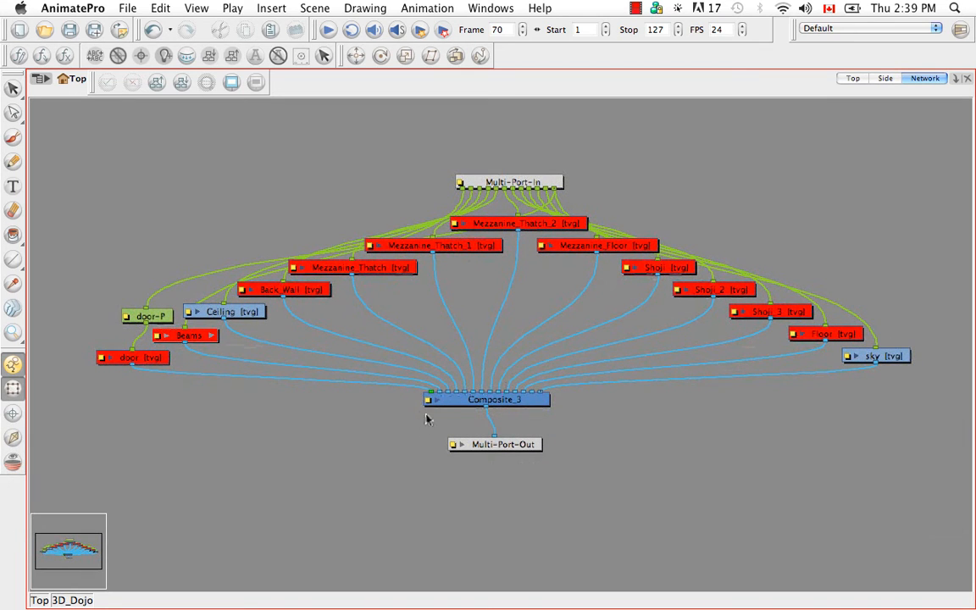
left_click(430, 403)
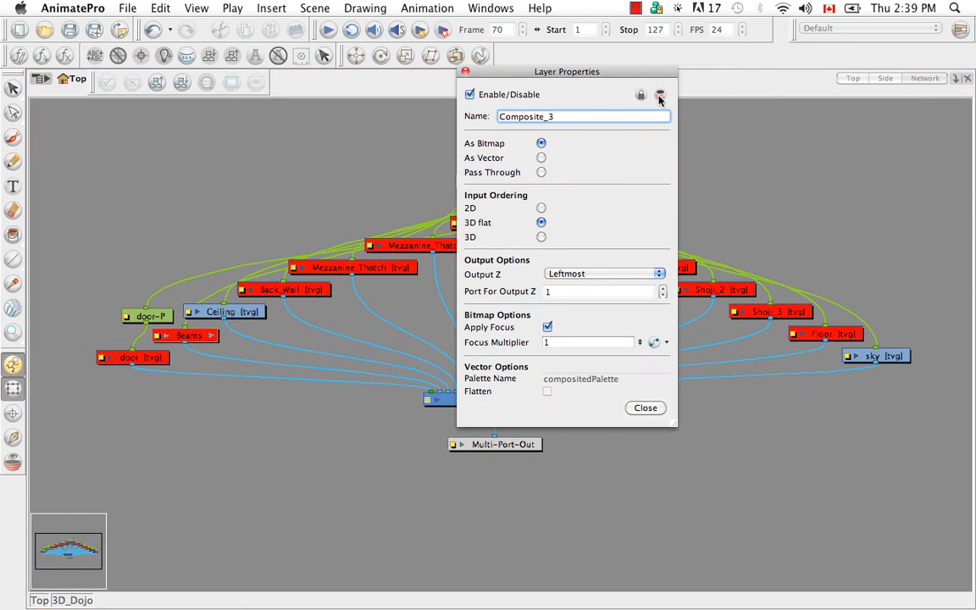
left_click_drag(649, 81, 813, 161)
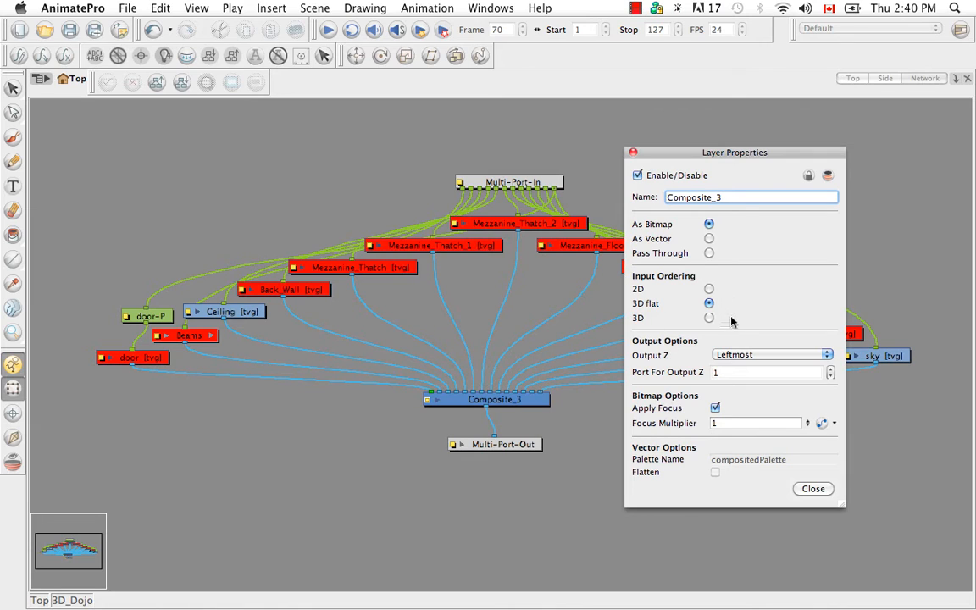
left_click(711, 254)
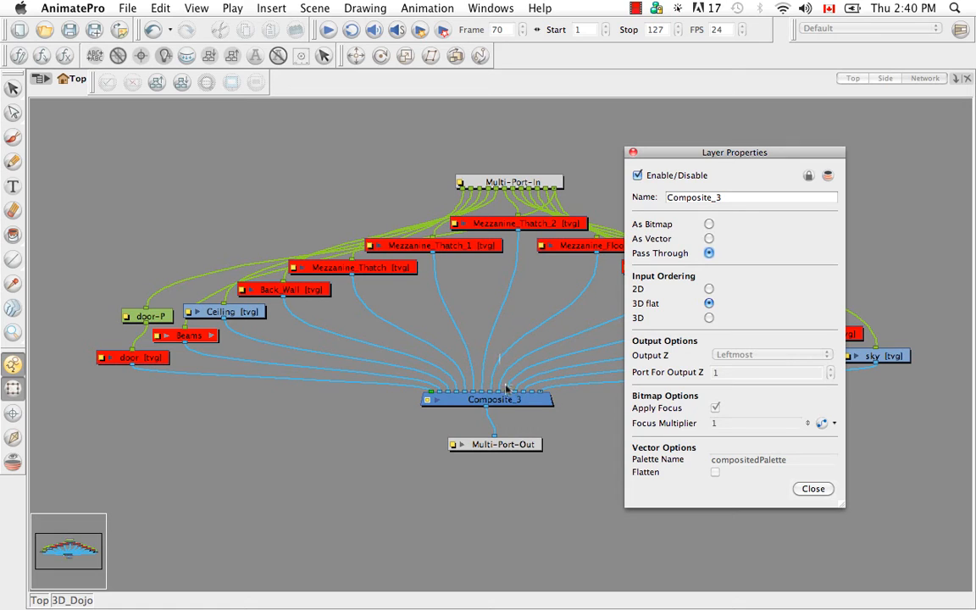
left_click(813, 490)
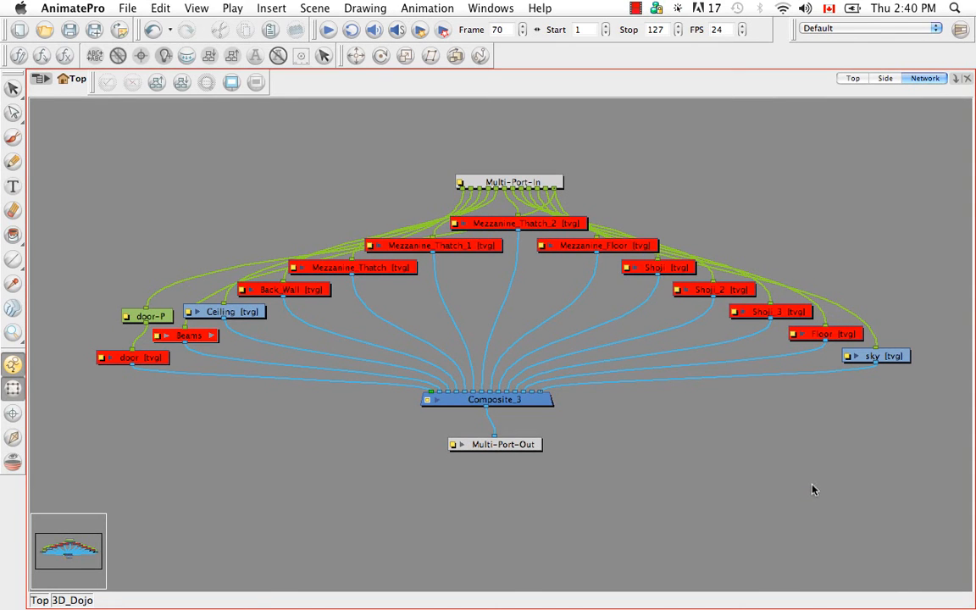
Return to the top-level network and check the layer properties of the main Composite module
left_click(39, 600)
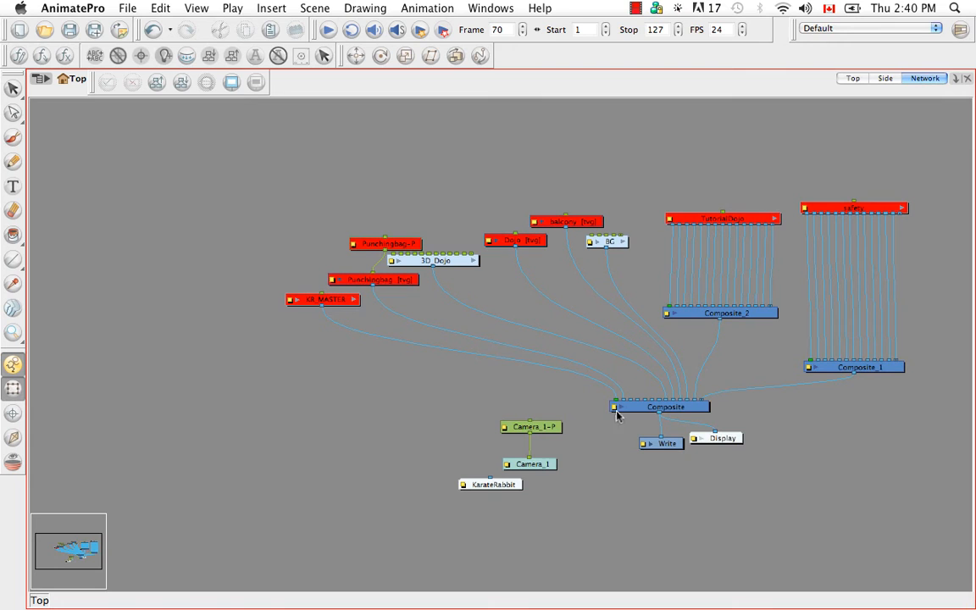
left_click(614, 409)
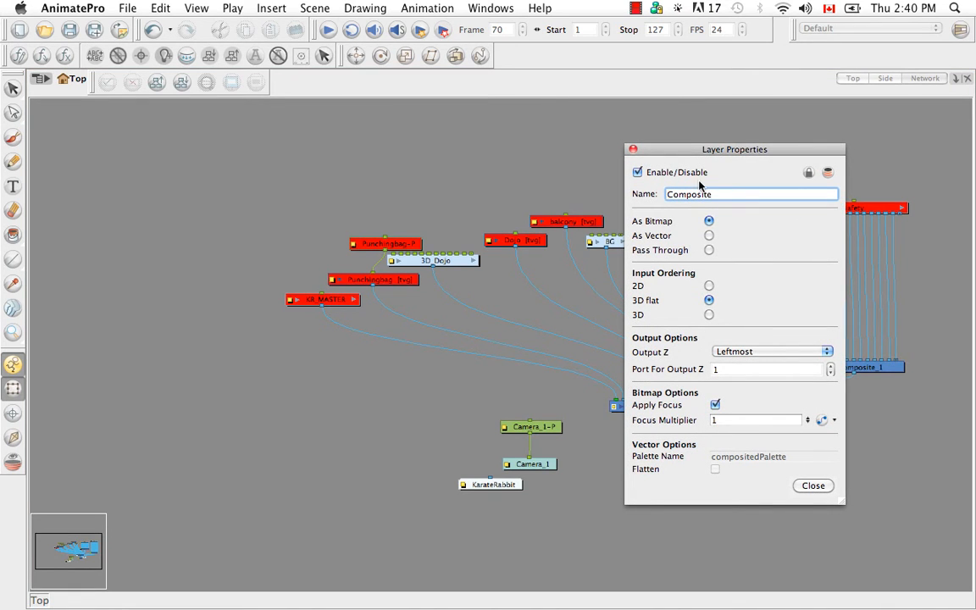
left_click(812, 487)
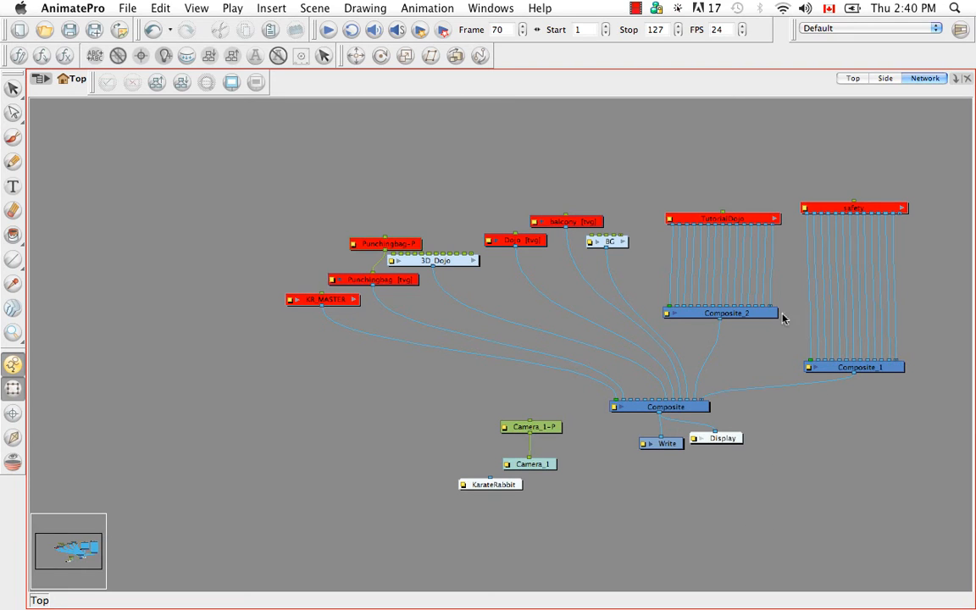
Inspect the composite modules inside the BG and 3D_Dojo groups, returning to the top-level network
left_click(623, 243)
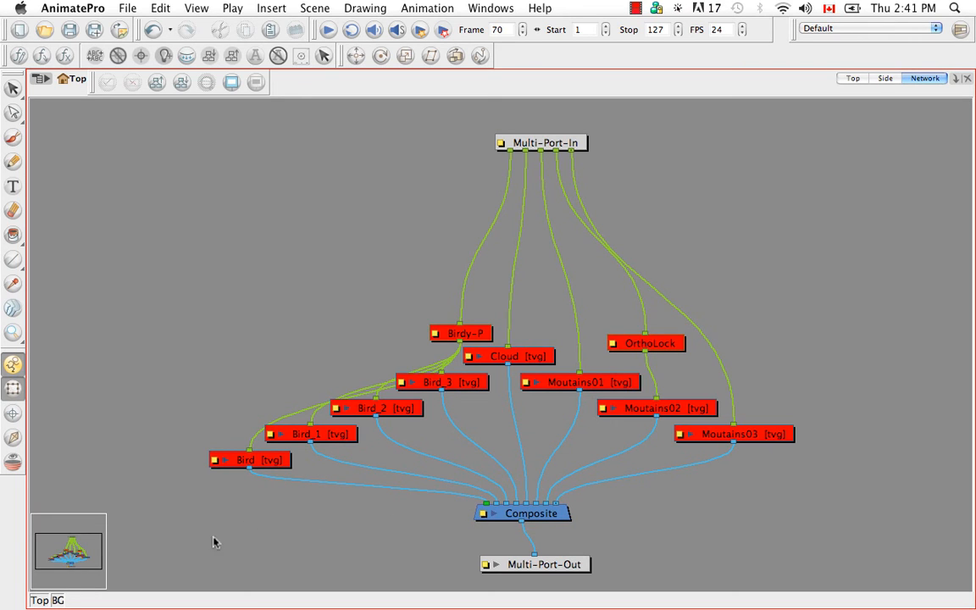
left_click(46, 602)
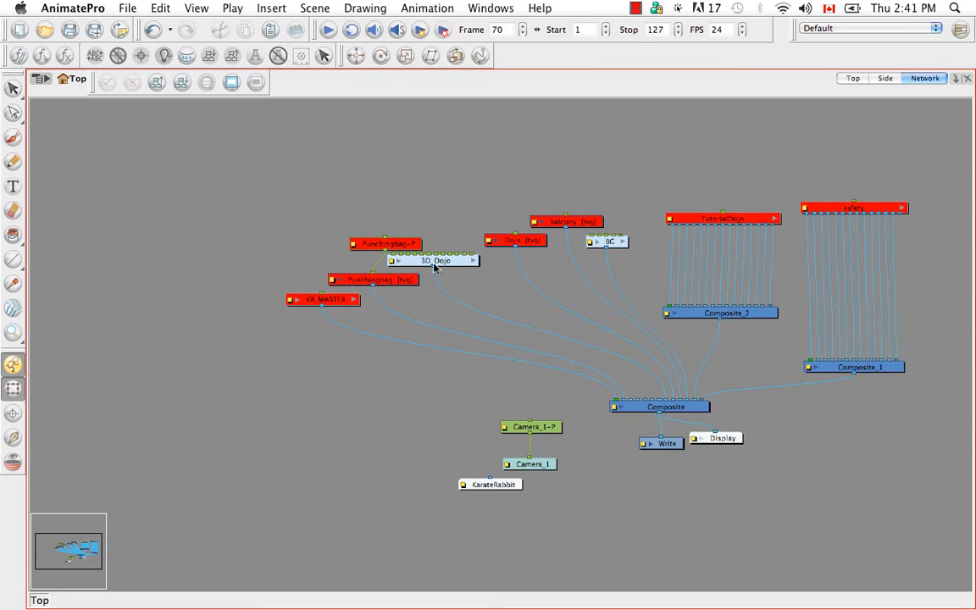
left_click(472, 265)
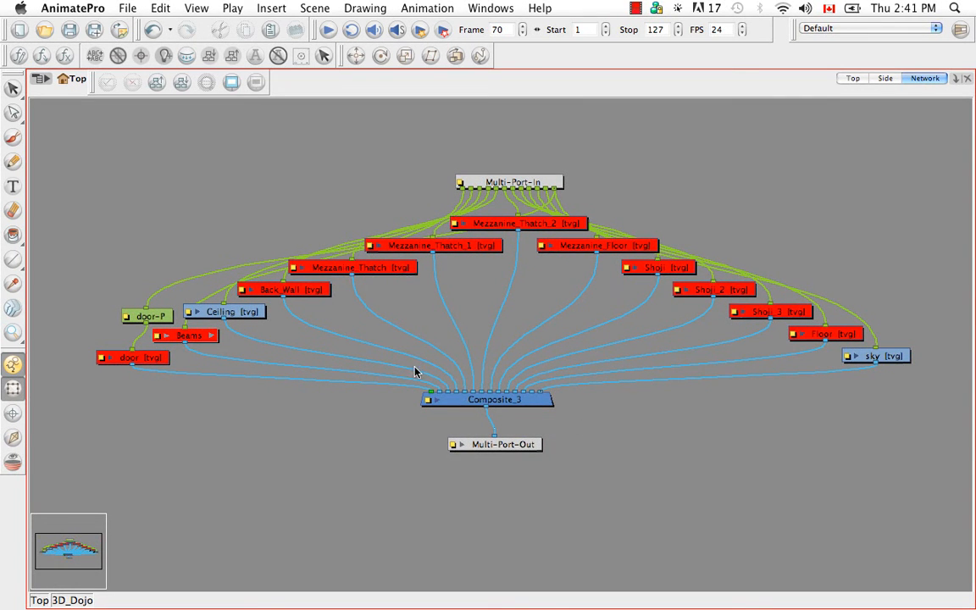
left_click(43, 600)
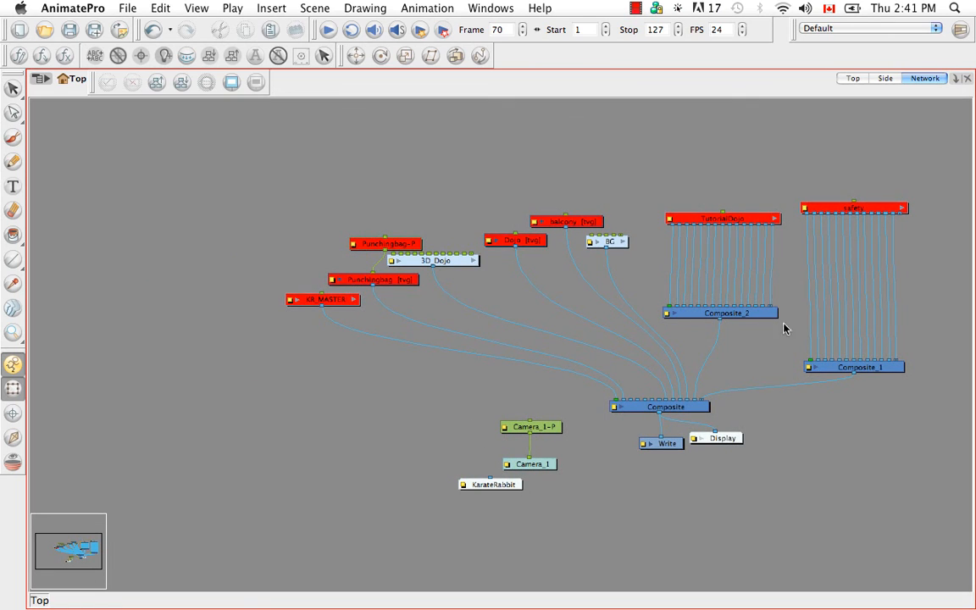
Set the Composite_2 module under TutorialDojo to Pass Through
double_click(669, 316)
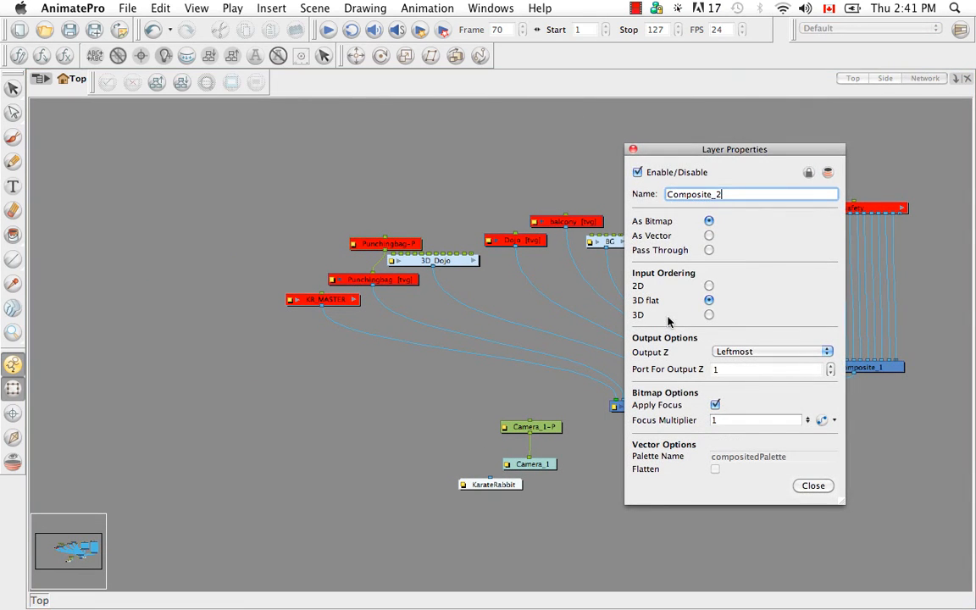
left_click(669, 250)
left_click(812, 486)
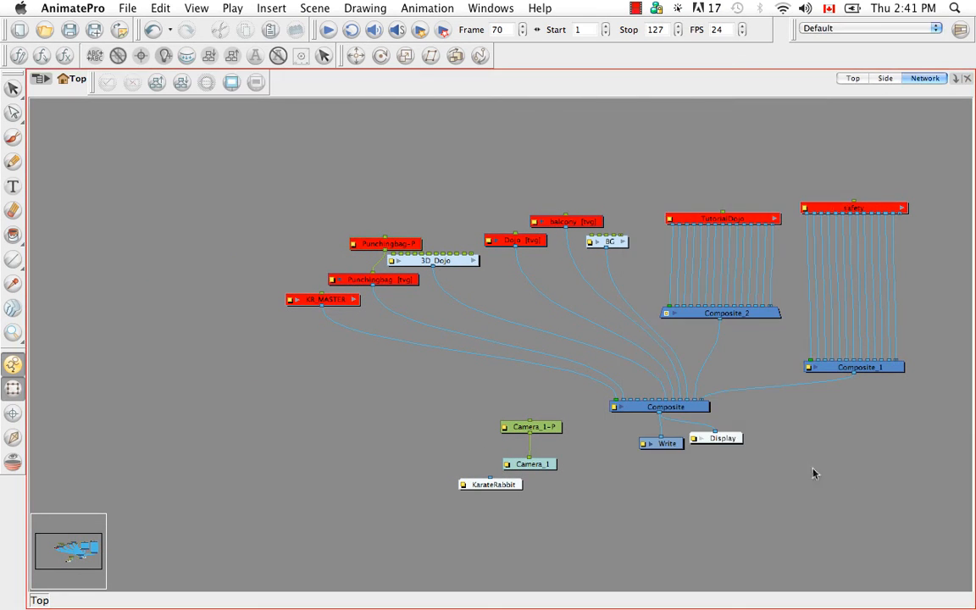
Set the Composite_1 module under safety to Pass Through and restore the network view to its normal size
double_click(811, 366)
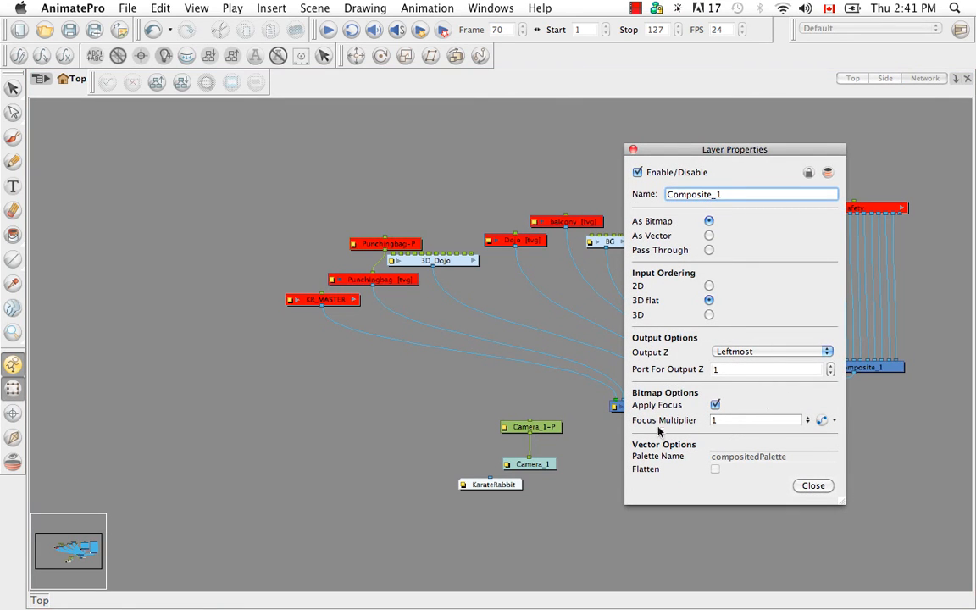
left_click(709, 251)
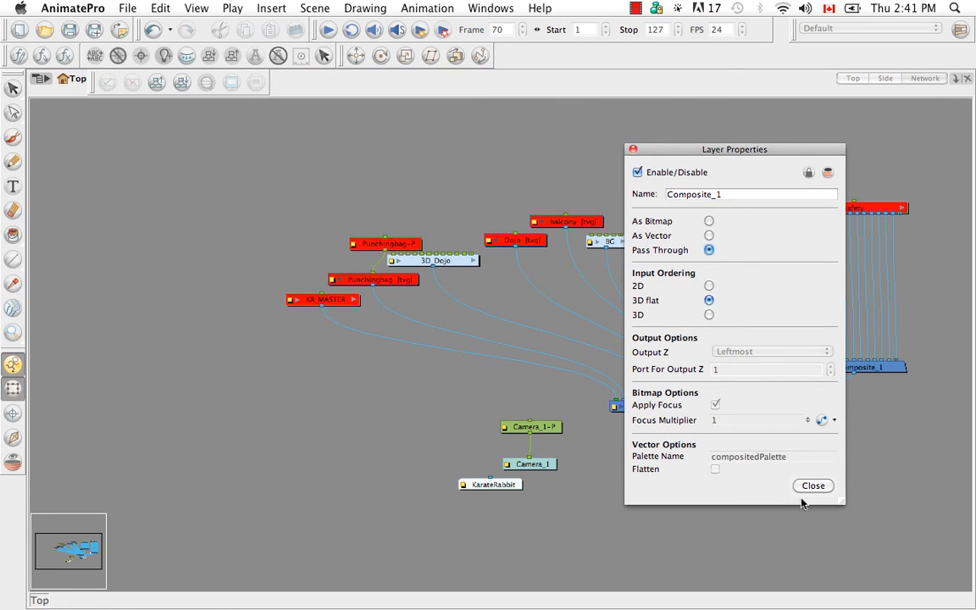
left_click(812, 486)
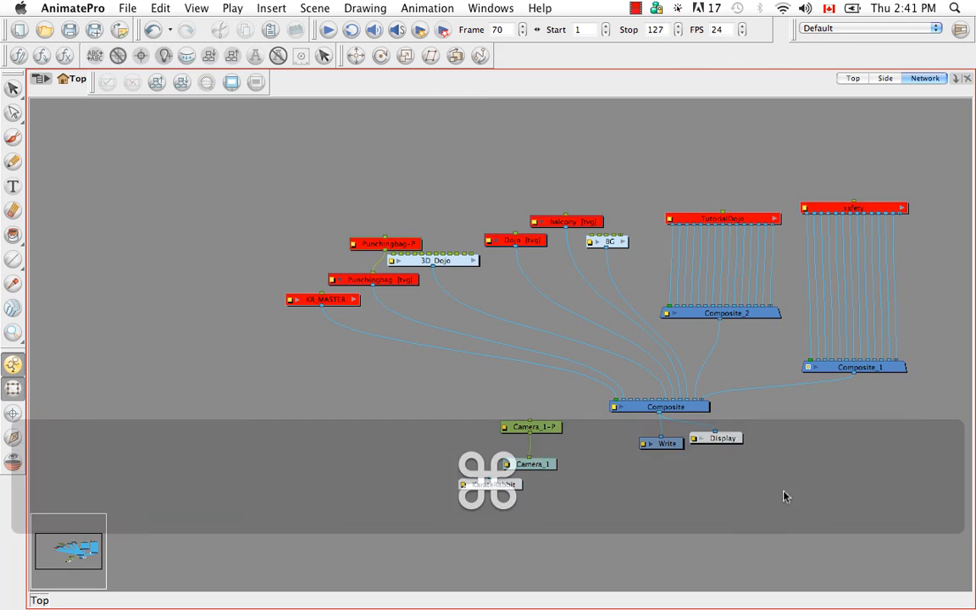
key("super+f")
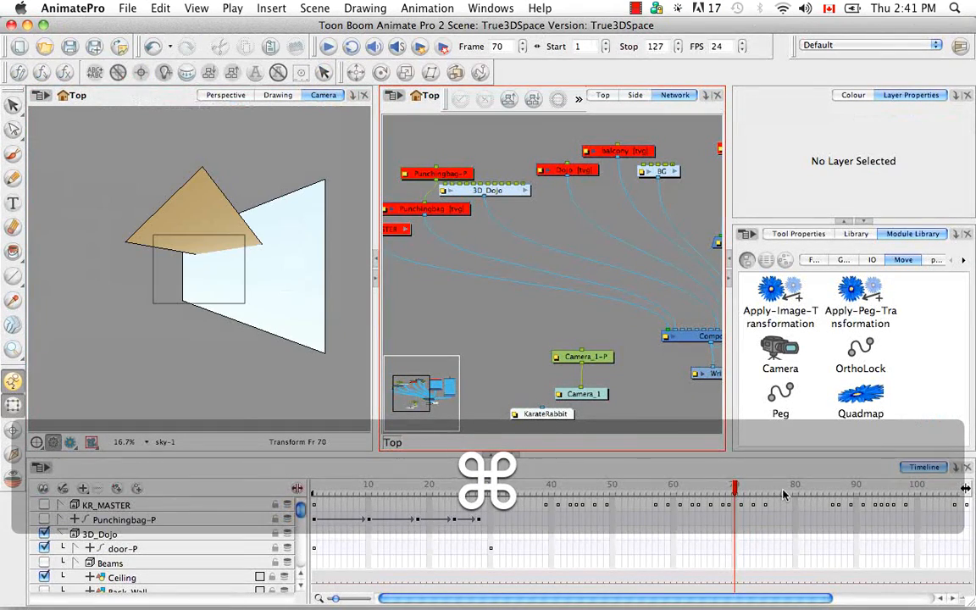